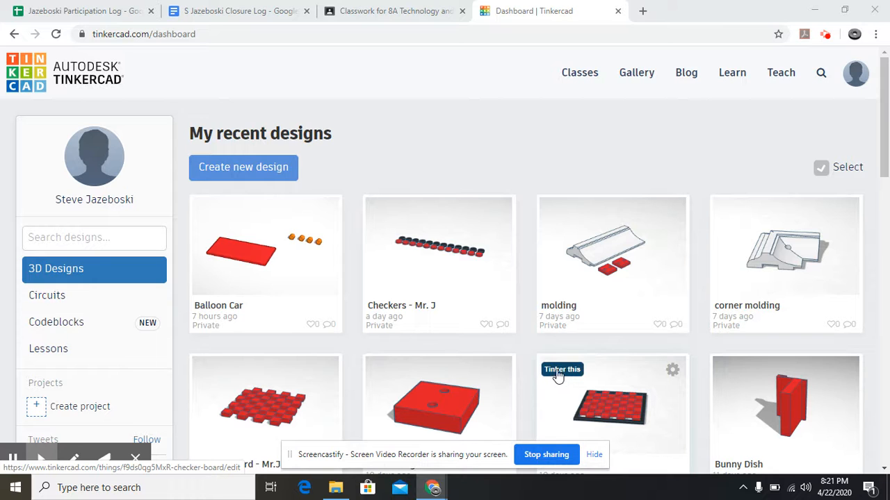
- Create a new 3D design and rename it "Balloon Car" followed by a hyphen and the teacher's name
{"action": "left_click", "coordinate": [257, 167]}
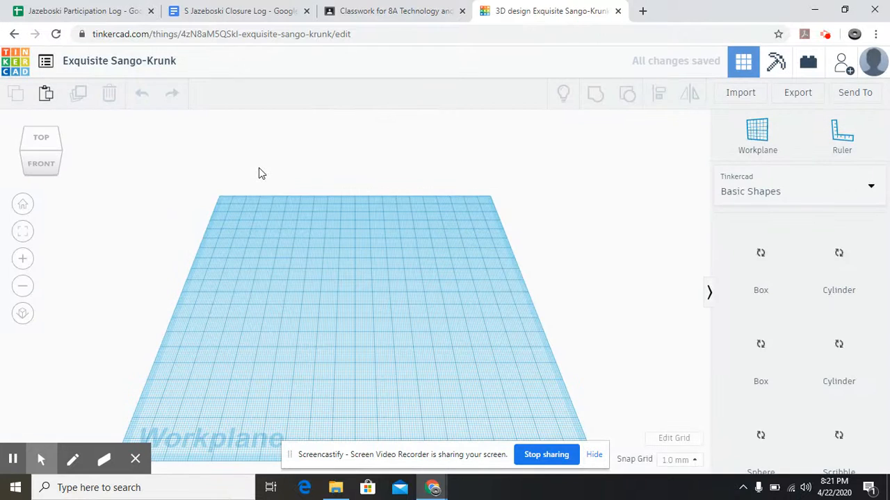
{"action": "left_click", "coordinate": [171, 64]}
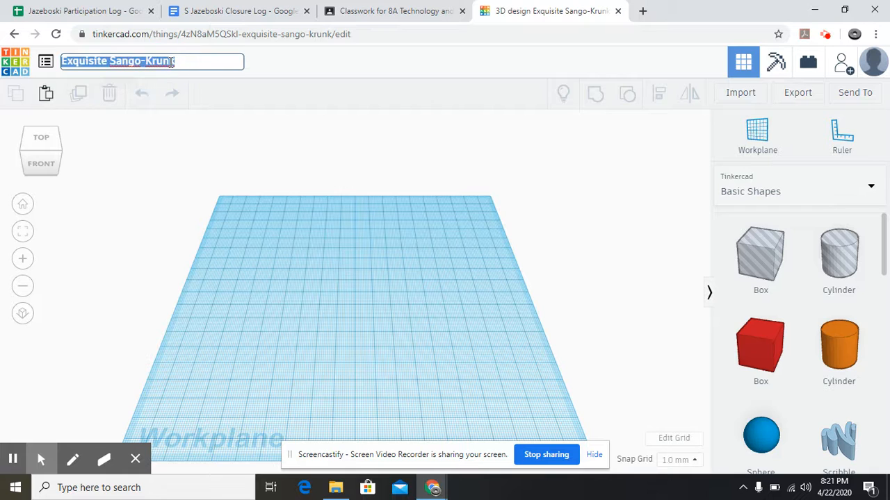
{"action": "key", "text": "BackSpace"}
{"action": "type", "text": "Ball"}
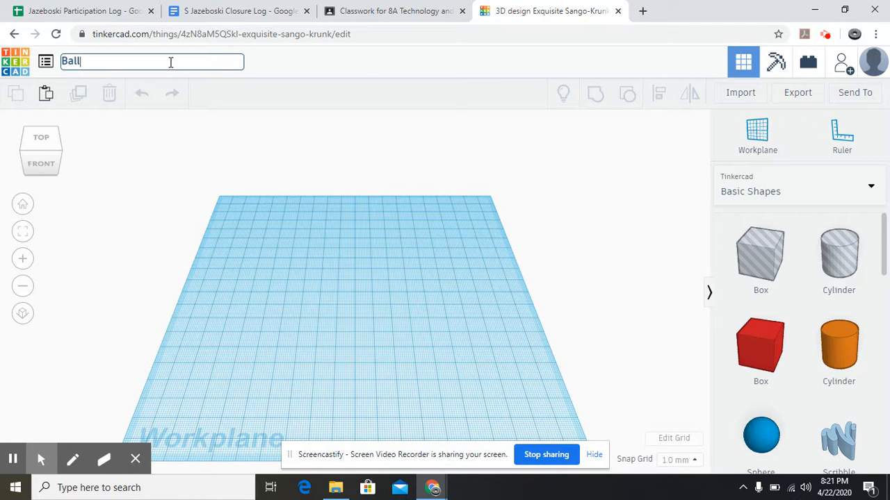
{"action": "type", "text": "oon Car - Mr. J"}
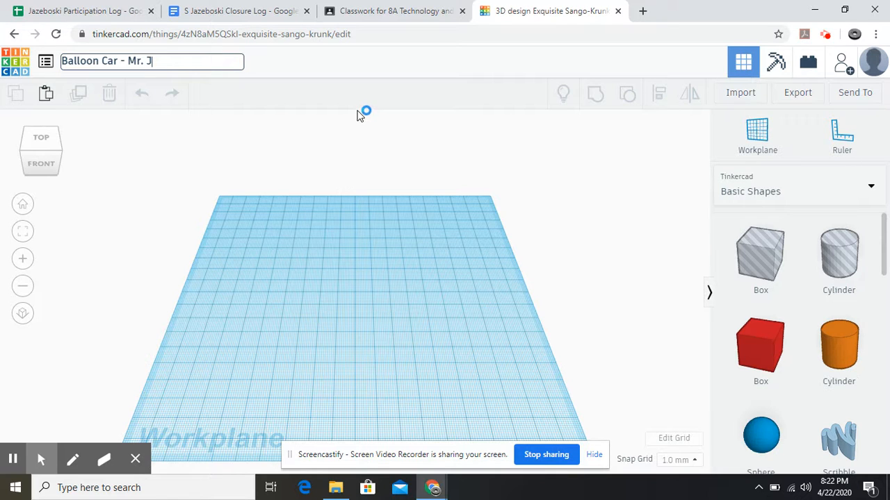
- Edit the workplane grid to use inches and set its width to 10
{"action": "left_click", "coordinate": [666, 439]}
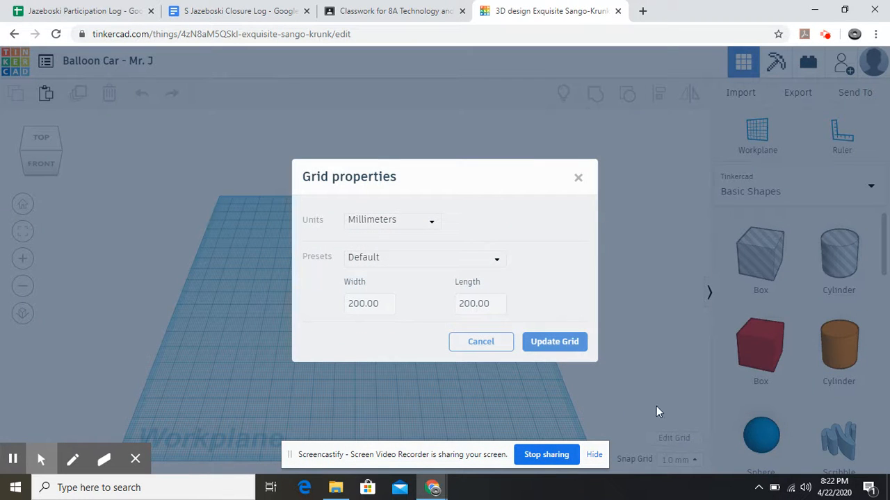
{"action": "left_click", "coordinate": [433, 226]}
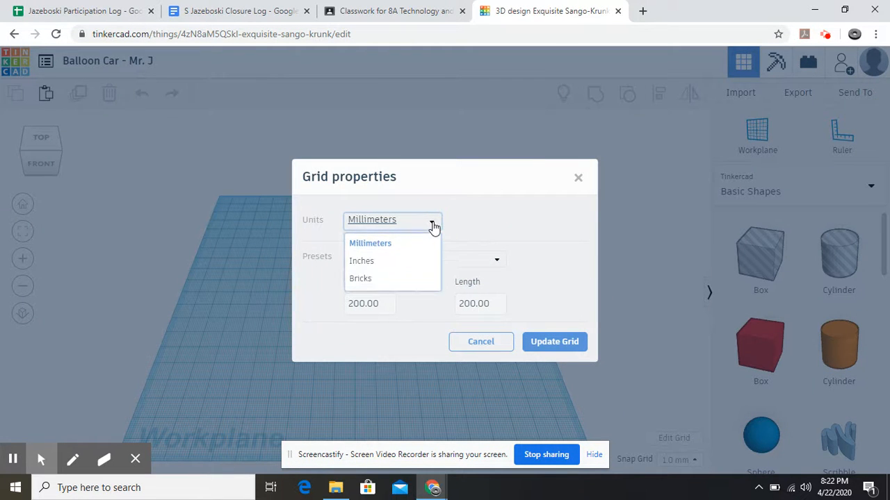
{"action": "left_click", "coordinate": [388, 264]}
{"action": "left_click", "coordinate": [383, 303]}
{"action": "key", "text": "BackSpace"}
{"action": "key", "text": "BackSpace"}
{"action": "key", "text": "BackSpace"}
{"action": "key", "text": "BackSpace"}
{"action": "type", "text": "10"}
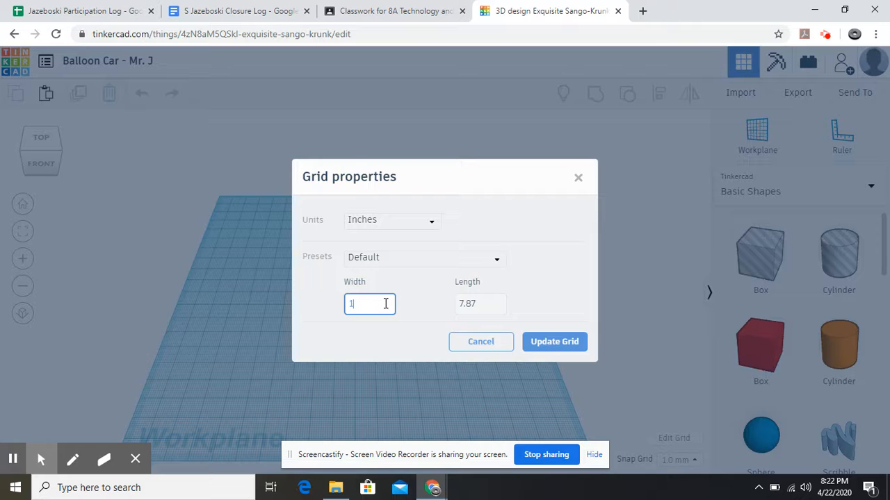
- Set the grid length to 10 inches and update the workplane grid
{"action": "left_click", "coordinate": [484, 302]}
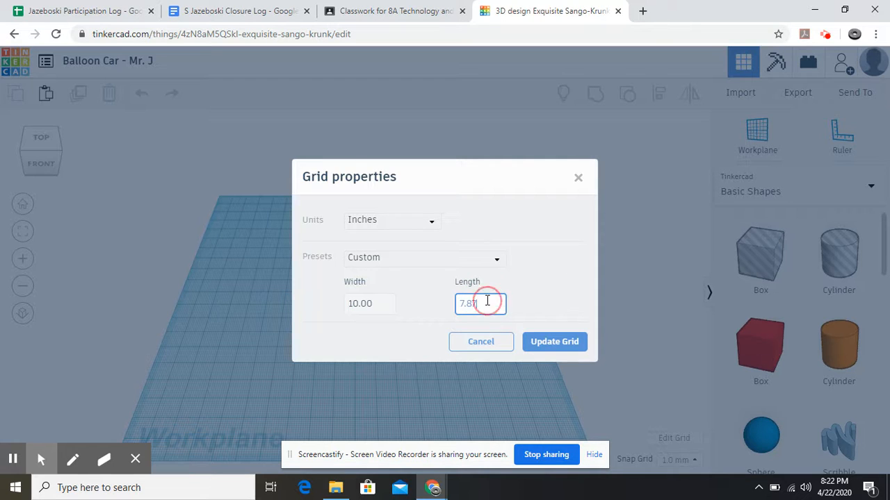
{"action": "key", "text": "BackSpace"}
{"action": "key", "text": "BackSpace"}
{"action": "key", "text": "BackSpace"}
{"action": "type", "text": "10"}
{"action": "left_click", "coordinate": [544, 344]}
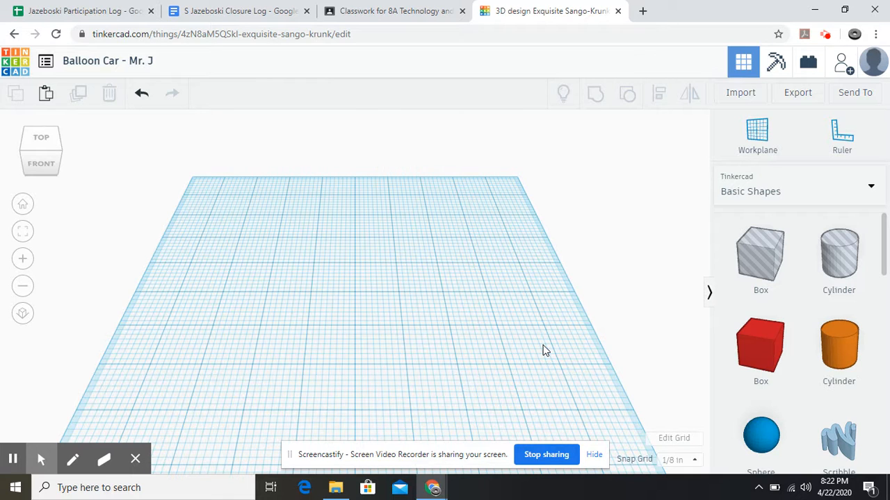
- Place a red solid box near the middle of the workplane and set its side-to-side dimension to 4 inches
{"action": "left_click_drag", "start_coordinate": [751, 342], "coordinate": [353, 296]}
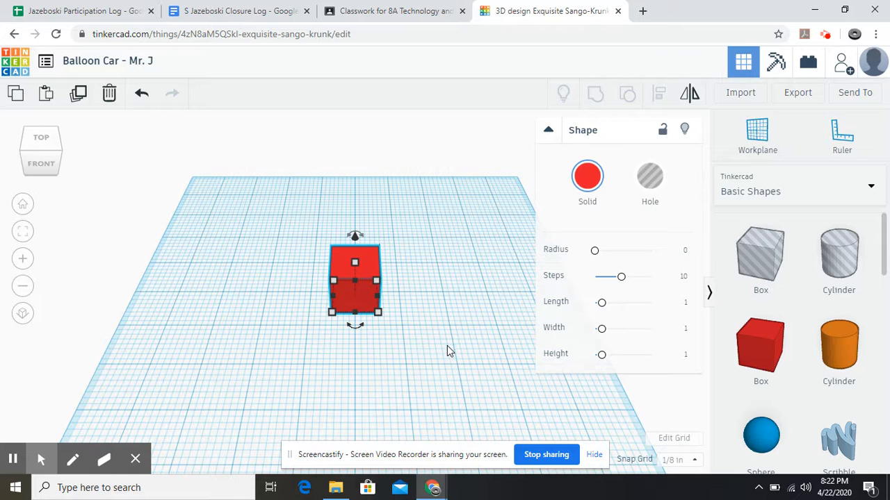
{"action": "left_click", "coordinate": [380, 314]}
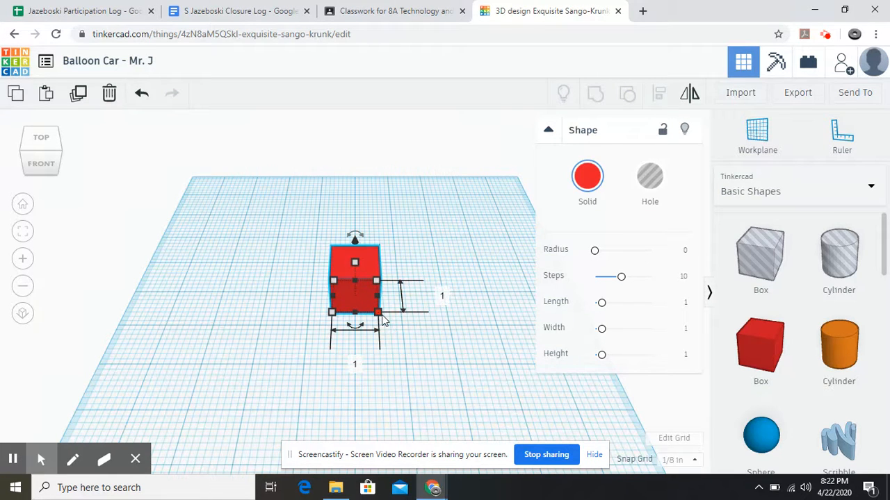
{"action": "left_click", "coordinate": [367, 369]}
{"action": "left_click", "coordinate": [386, 301]}
{"action": "left_click", "coordinate": [376, 300]}
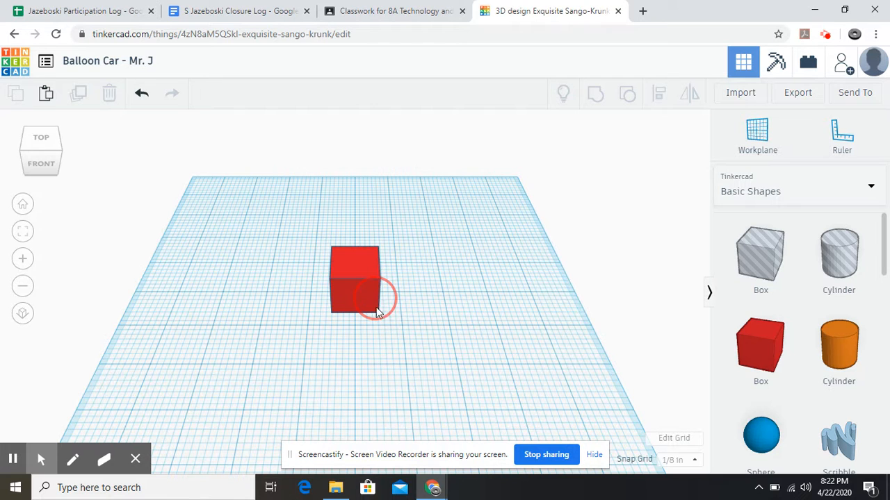
{"action": "mouse_move", "coordinate": [380, 312]}
{"action": "left_click", "coordinate": [358, 365]}
{"action": "type", "text": "4"}
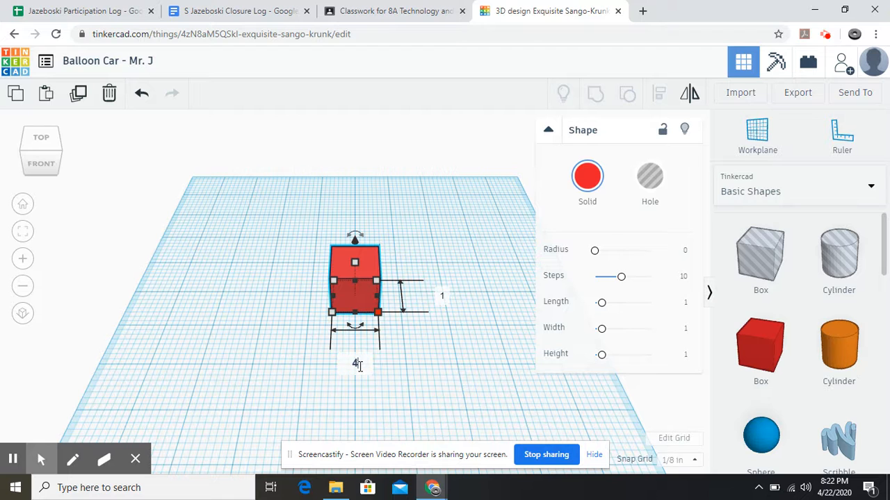
{"action": "key", "text": "Return"}
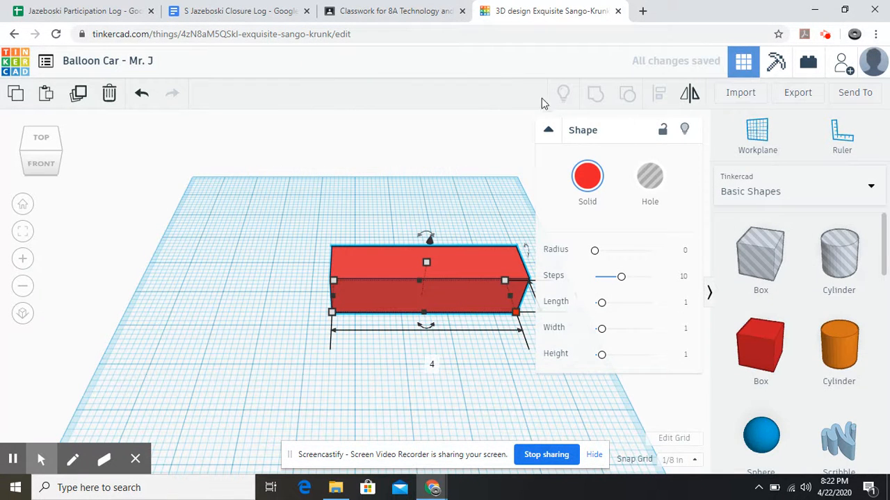
- Set the red box's front-to-back dimension to 2 inches and its height to 0.13 inches
{"action": "left_click", "coordinate": [548, 130]}
{"action": "left_click", "coordinate": [575, 296]}
{"action": "type", "text": "2"}
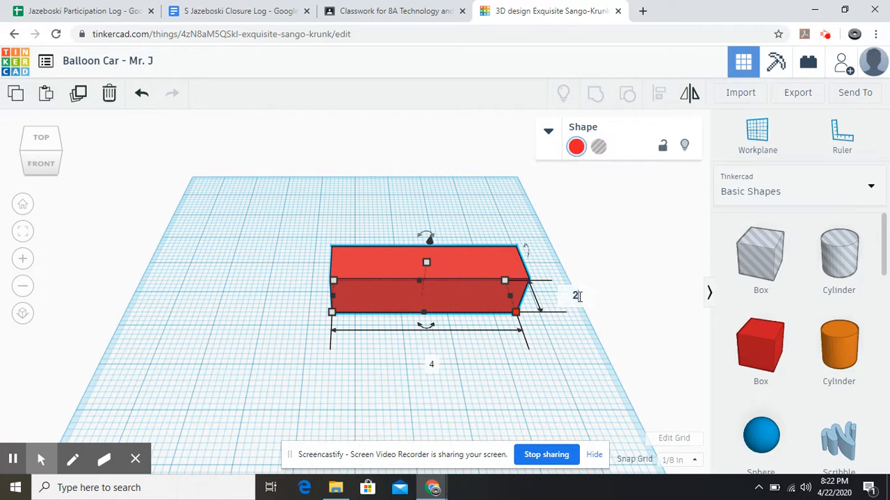
{"action": "key", "text": "Return"}
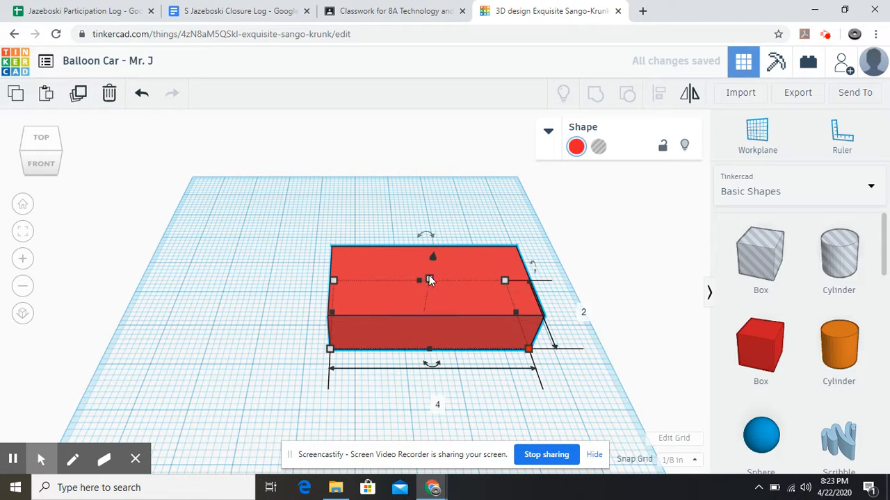
{"action": "mouse_move", "coordinate": [429, 279]}
{"action": "left_click", "coordinate": [493, 299]}
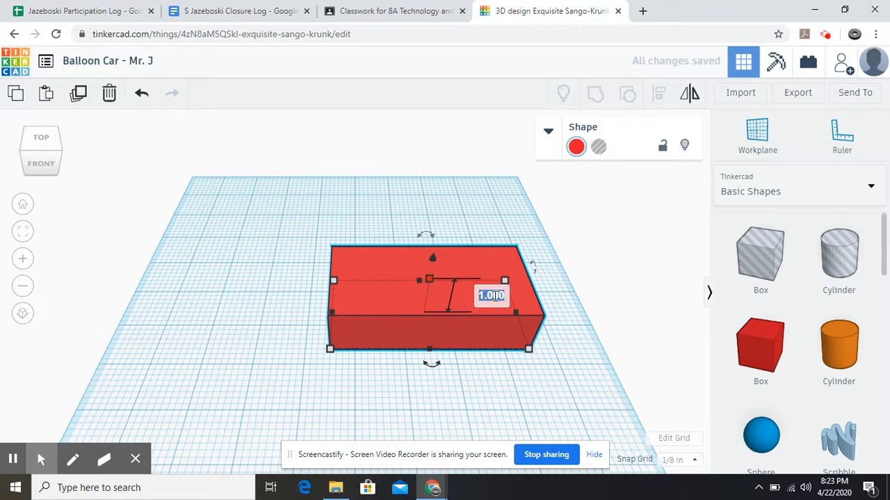
{"action": "type", "text": ".13"}
{"action": "key", "text": "Return"}
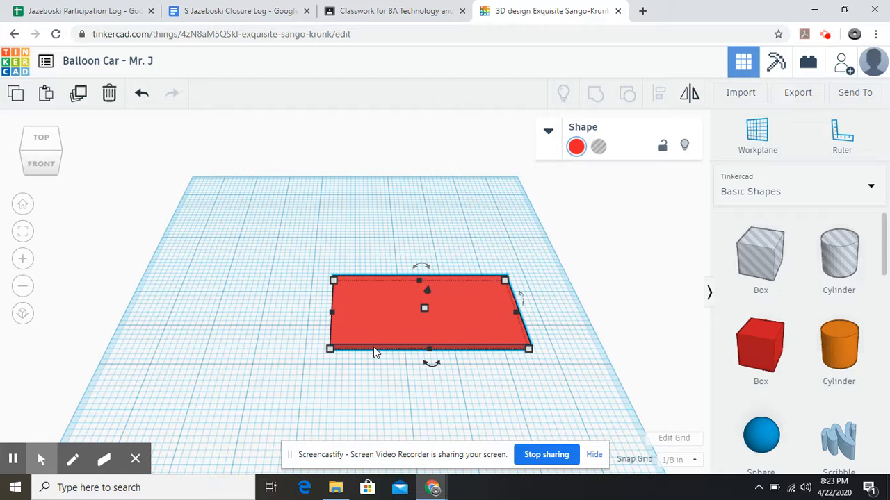
- Place a ruler in front of the red plate and set both of the plate's horizontal offsets from the ruler origin to 0
{"action": "left_click", "coordinate": [836, 133]}
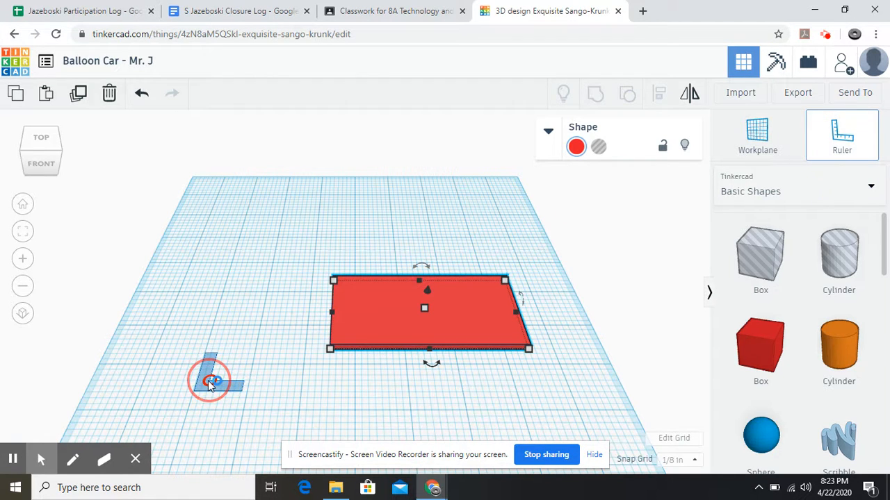
{"action": "left_click", "coordinate": [207, 394]}
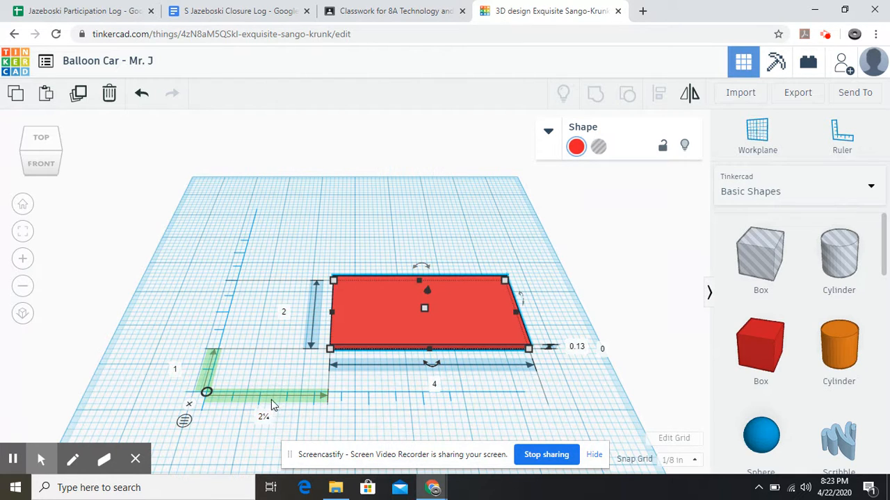
{"action": "left_click", "coordinate": [269, 421]}
{"action": "key", "text": "BackSpace"}
{"action": "type", "text": "0"}
{"action": "key", "text": "Return"}
{"action": "left_click", "coordinate": [156, 372]}
{"action": "type", "text": "0"}
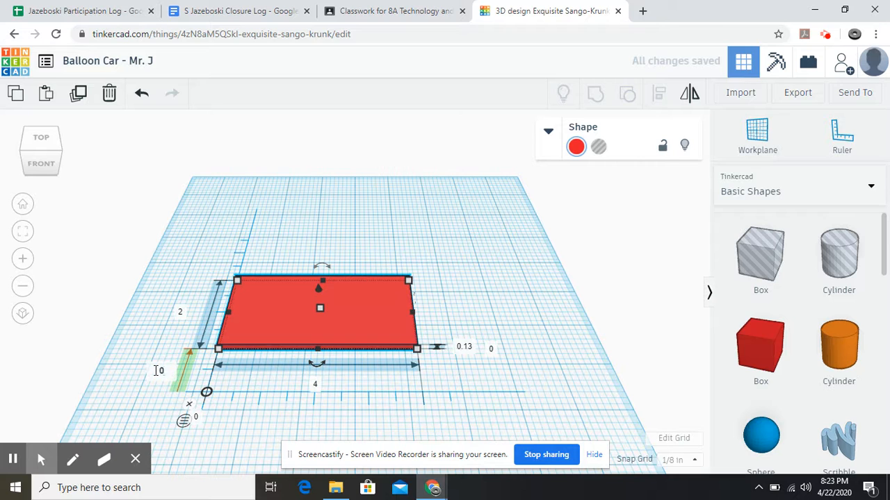
{"action": "key", "text": "Return"}
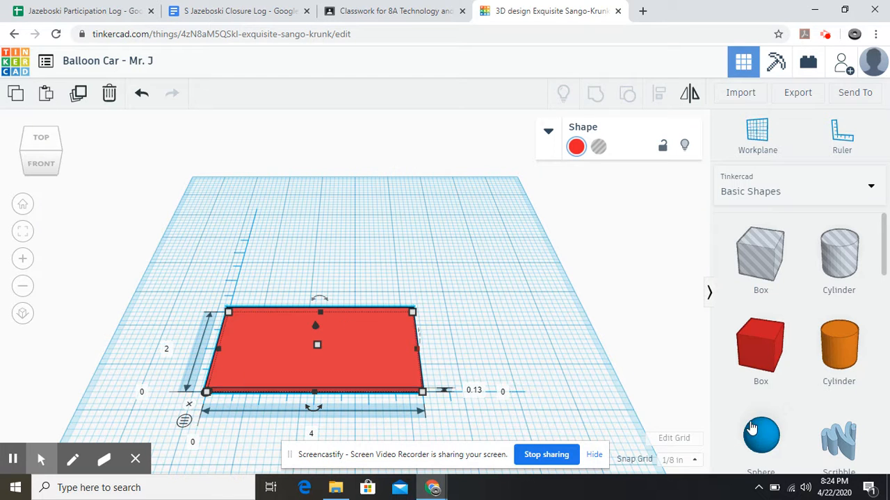
- Place an orange cylinder behind the red plate, about 4 1/2 by 3 7/8 inches from the ruler origin, and rotate it 90° so its round face points forward
{"action": "left_click", "coordinate": [829, 363]}
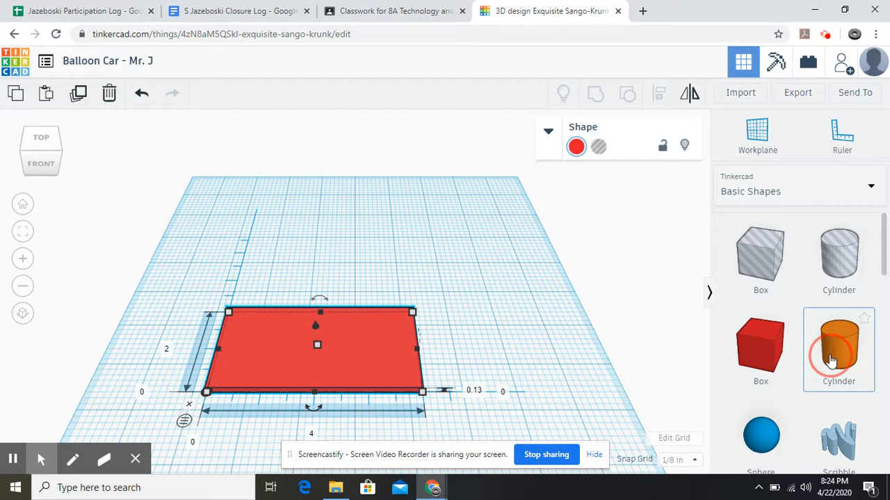
{"action": "left_click_drag", "start_coordinate": [825, 358], "coordinate": [447, 247]}
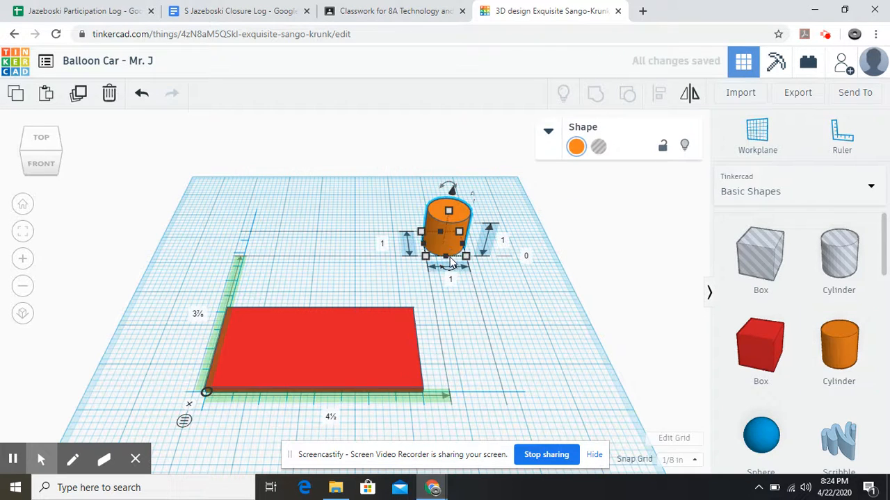
{"action": "right_click_drag", "start_coordinate": [459, 314], "coordinate": [548, 312]}
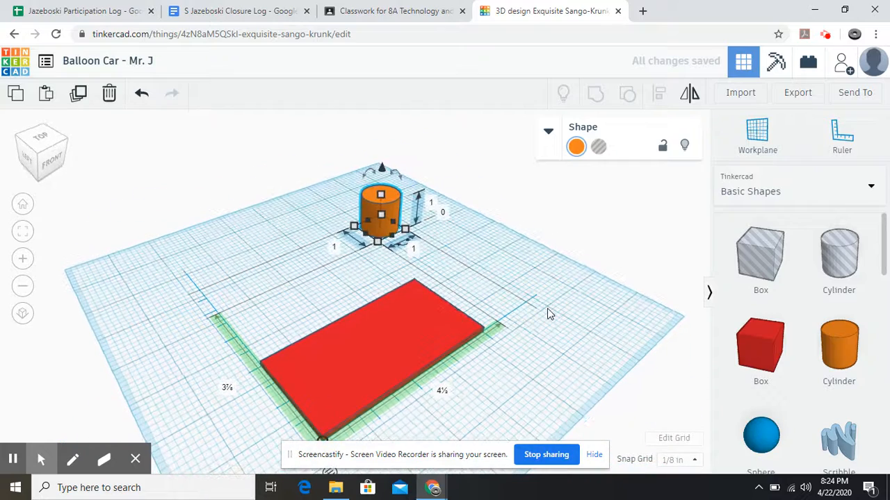
{"action": "left_click", "coordinate": [397, 163]}
{"action": "type", "text": "90"}
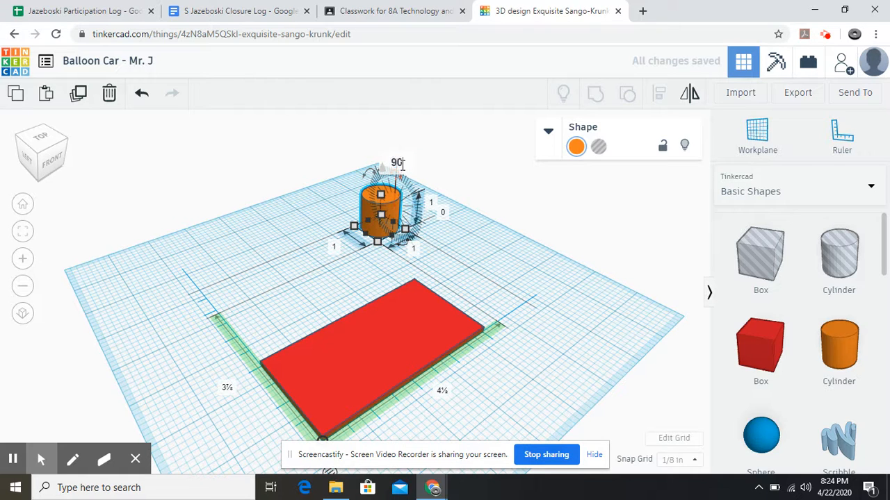
{"action": "key", "text": "Return"}
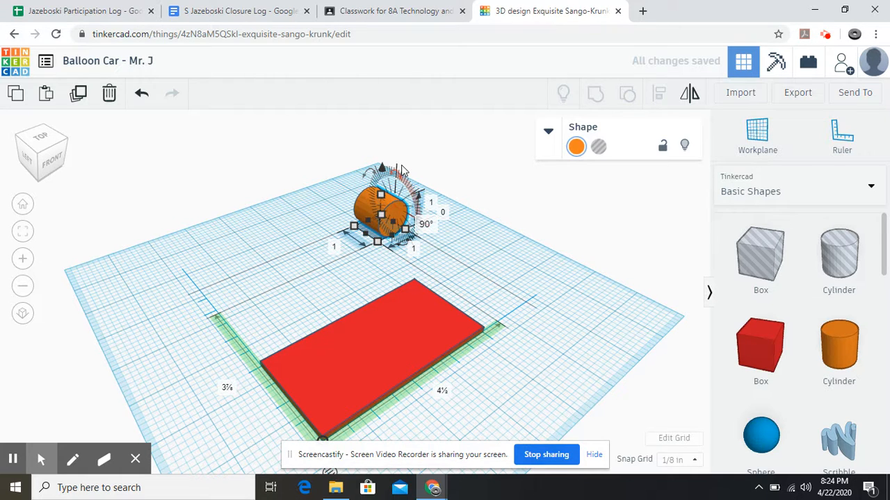
{"action": "left_click", "coordinate": [504, 250]}
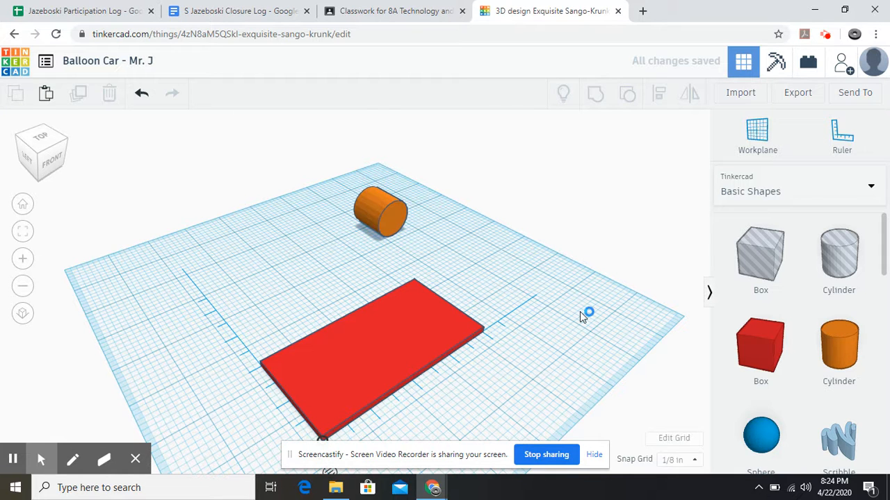
- Set the orange cylinder's side-to-side and front-to-back dimensions to 0.3 inches each
{"action": "right_click_drag", "start_coordinate": [579, 315], "coordinate": [515, 320]}
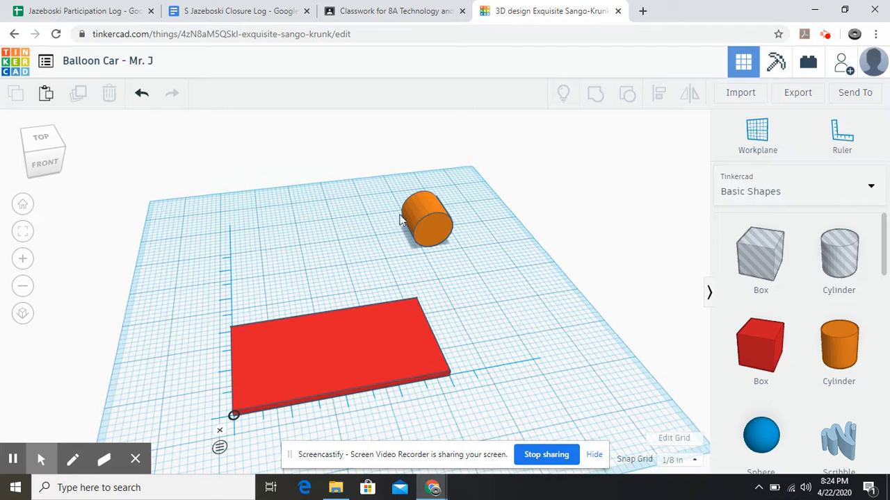
{"action": "left_click", "coordinate": [434, 238]}
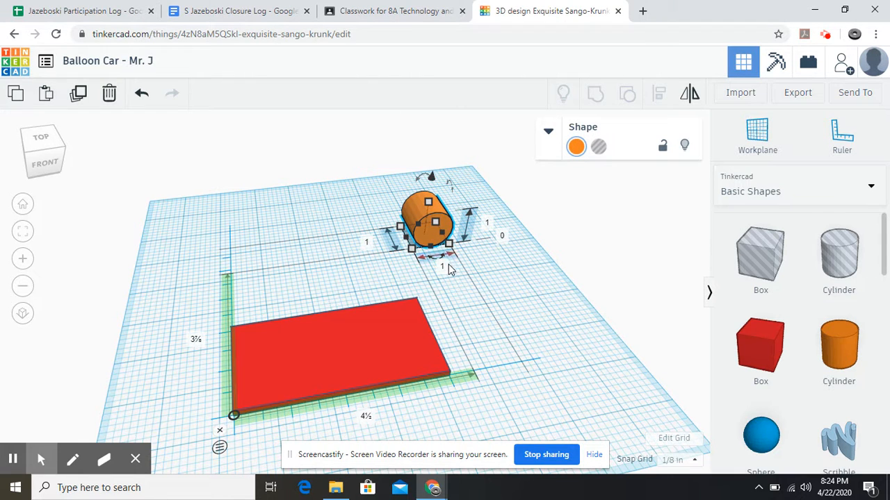
{"action": "left_click", "coordinate": [444, 269]}
{"action": "key", "text": "BackSpace"}
{"action": "type", "text": "3"}
{"action": "key", "text": "Return"}
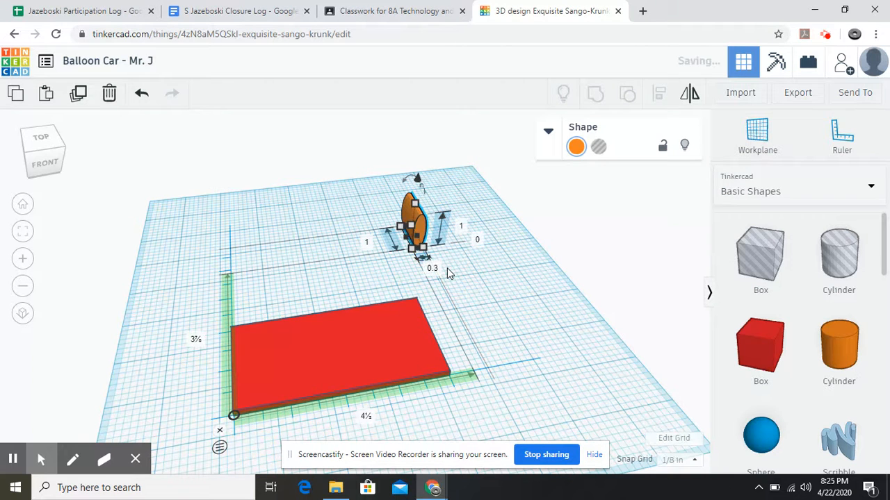
{"action": "left_click", "coordinate": [368, 244]}
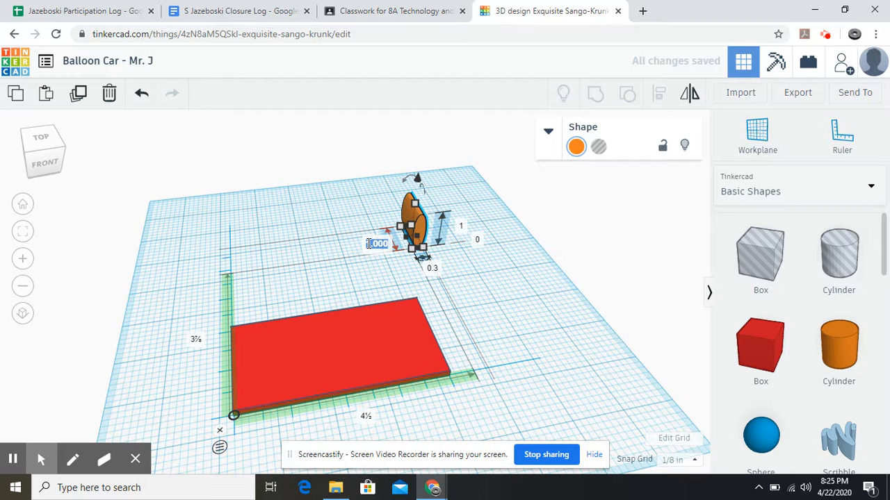
{"action": "type", "text": ".3"}
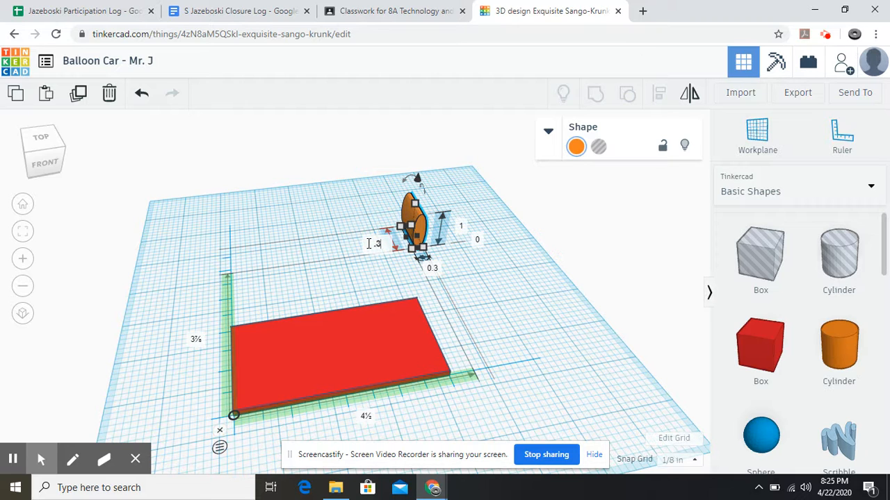
{"action": "key", "text": "Return"}
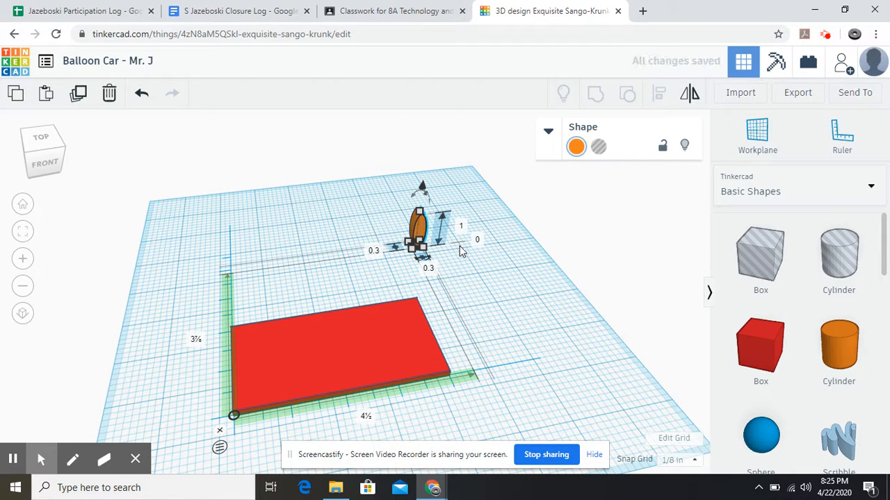
- Set the orange cylinder's height to 0.3 inches
{"action": "left_click", "coordinate": [458, 231]}
{"action": "double_click", "coordinate": [473, 228]}
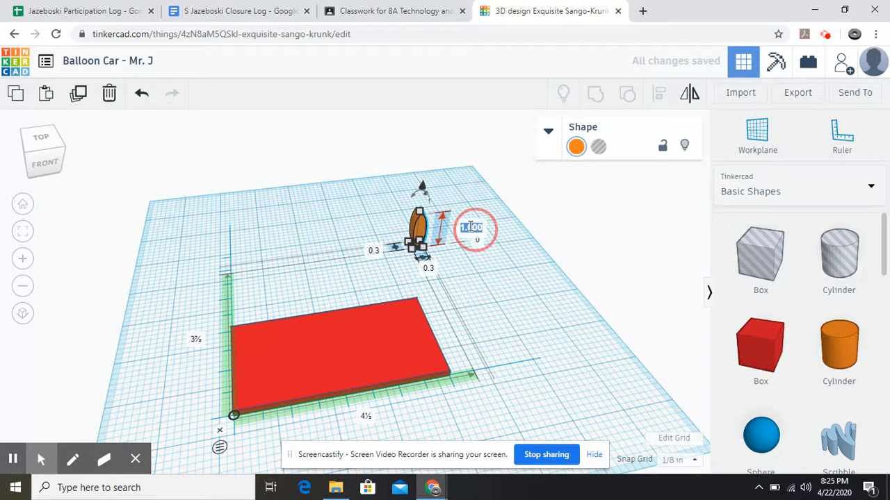
{"action": "type", "text": ".3"}
{"action": "key", "text": "Return"}
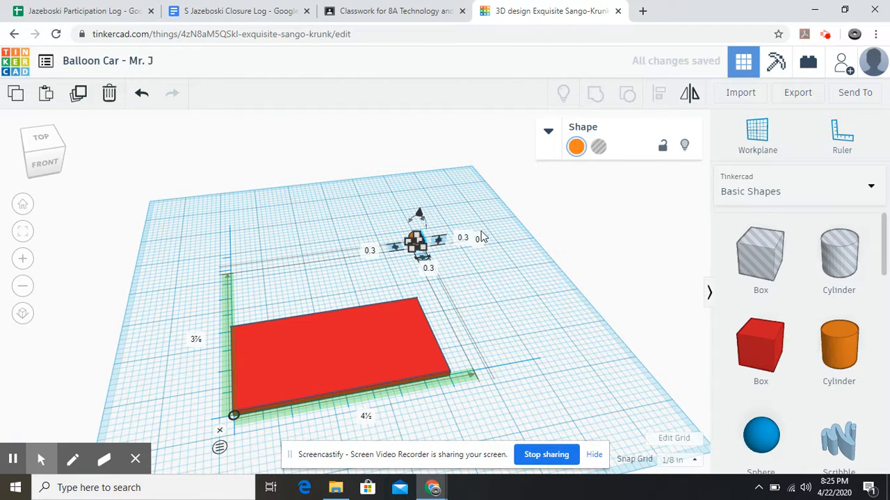
{"action": "left_click", "coordinate": [498, 287]}
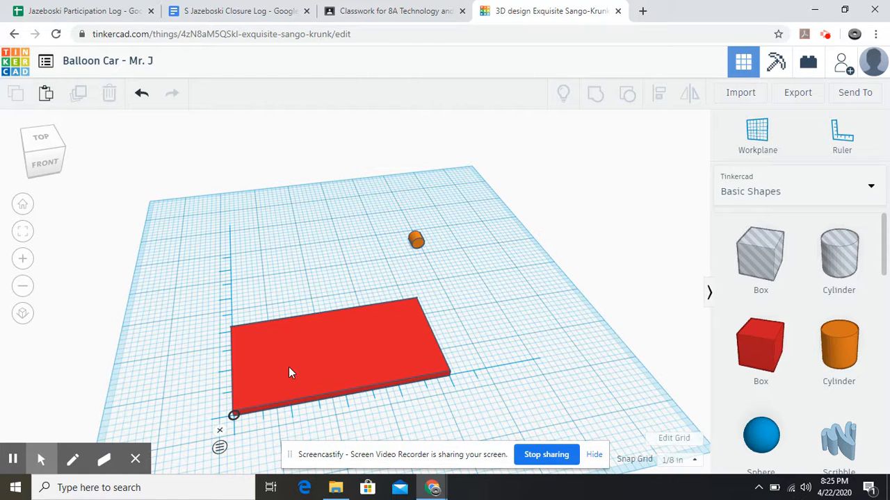
- Copy and paste the small orange cylinder, and move the copy to about 5.2 by 3.95 inches from the ruler origin
{"action": "left_click", "coordinate": [417, 240]}
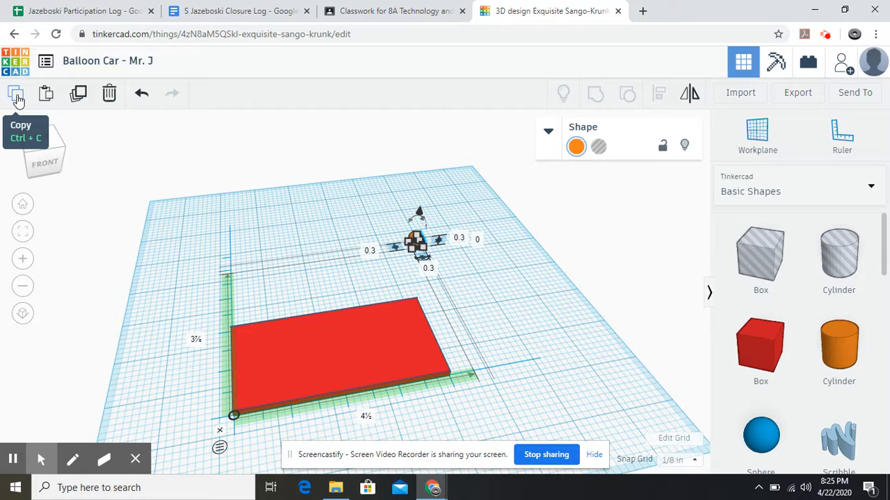
{"action": "left_click", "coordinate": [16, 99]}
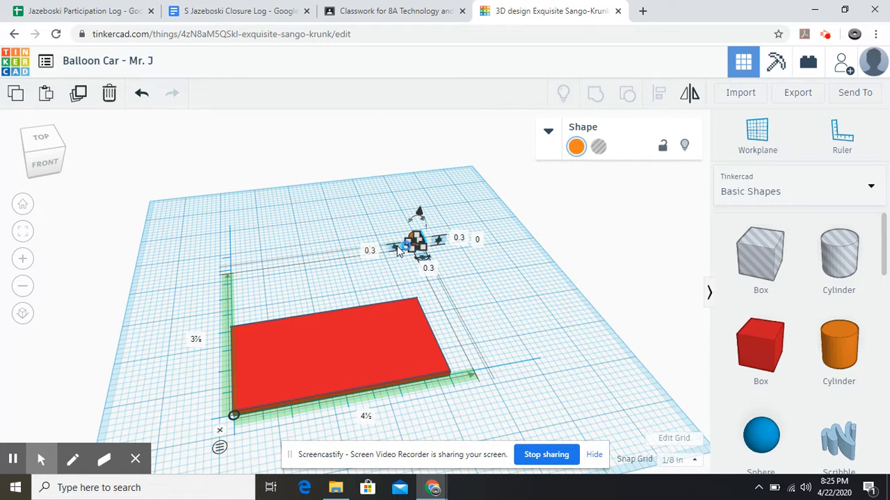
{"action": "left_click", "coordinate": [46, 97]}
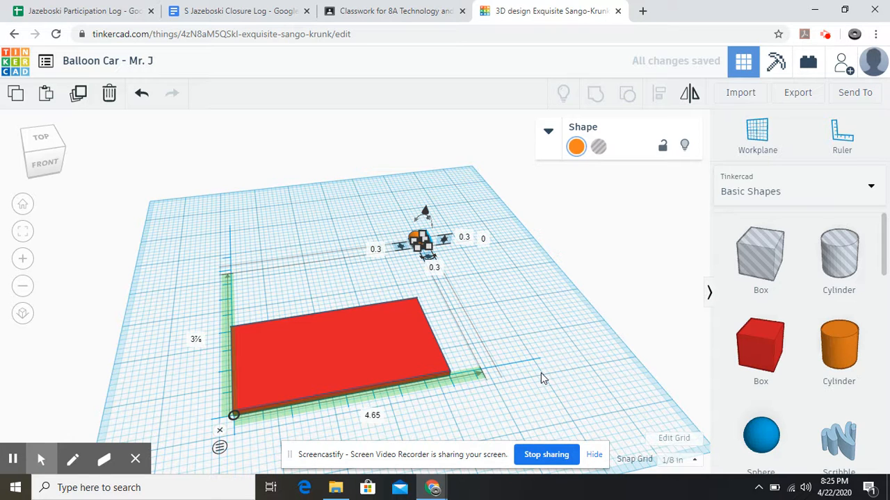
{"action": "left_click", "coordinate": [515, 299]}
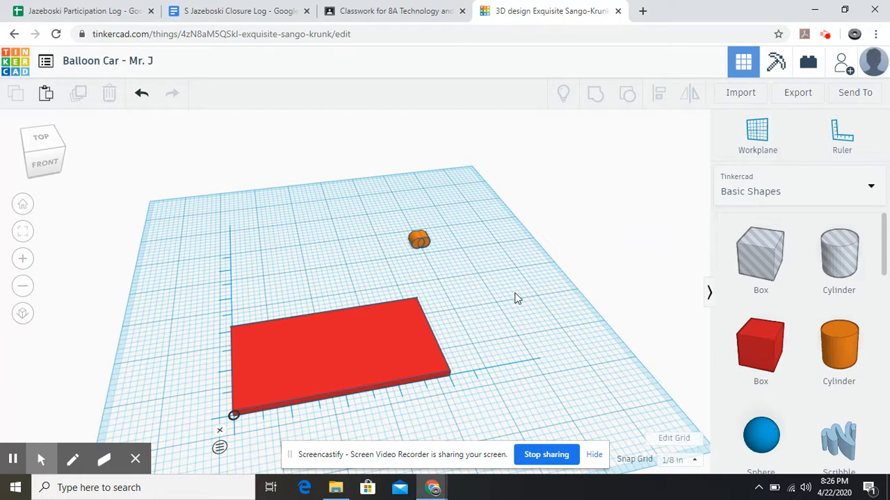
{"action": "left_click", "coordinate": [426, 239]}
{"action": "left_click_drag", "start_coordinate": [426, 239], "coordinate": [445, 236], "text": "alt"}
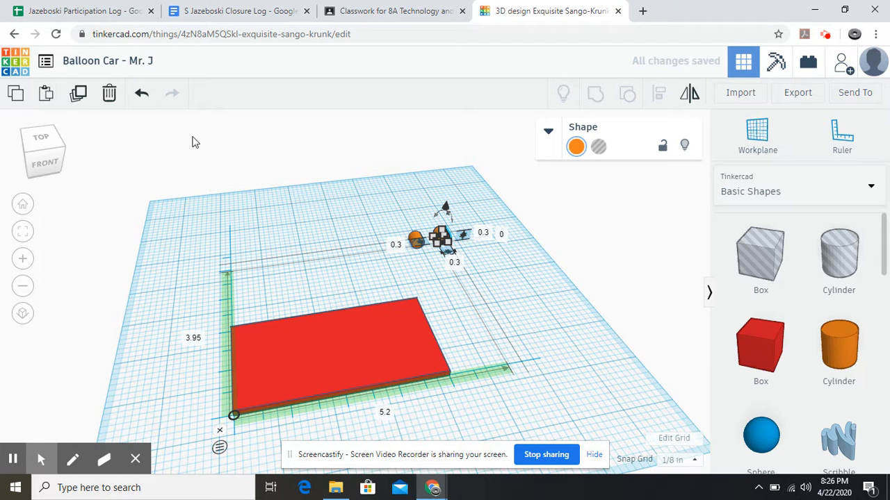
- Paste a second copy of the orange cylinder and move it to about 6 by 3 3/4 inches from the ruler origin
{"action": "left_click", "coordinate": [45, 102]}
{"action": "left_click", "coordinate": [571, 350]}
{"action": "left_click", "coordinate": [451, 233]}
{"action": "left_click_drag", "start_coordinate": [451, 234], "coordinate": [482, 237]}
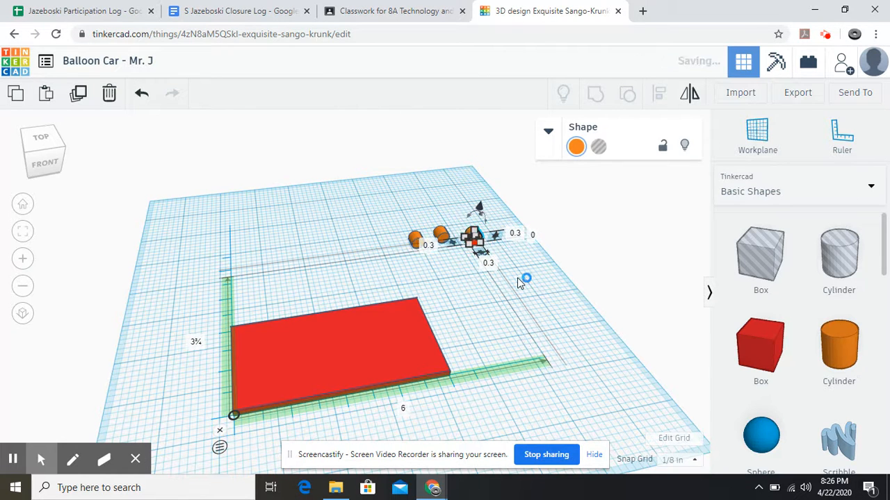
{"action": "left_click", "coordinate": [595, 381]}
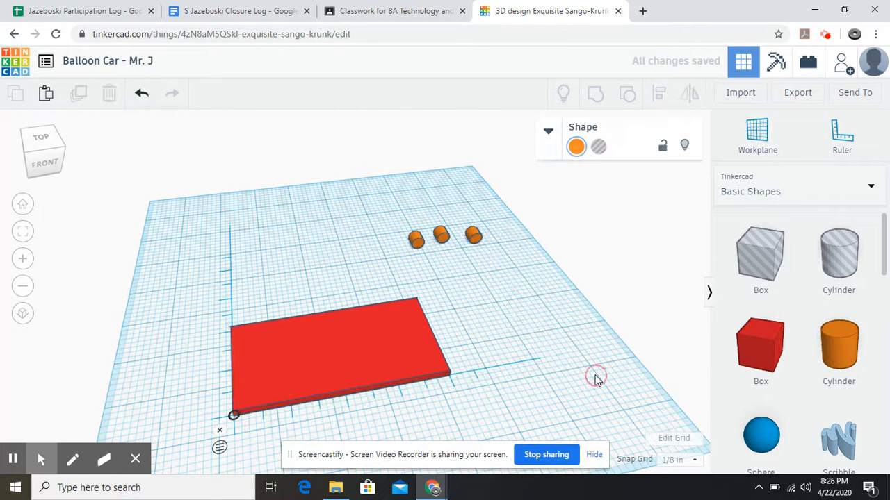
- Paste a third copy of the cylinder and move the original away from it, away from the other copies, about 4.075 inches behind the ruler origin
{"action": "left_click", "coordinate": [46, 97]}
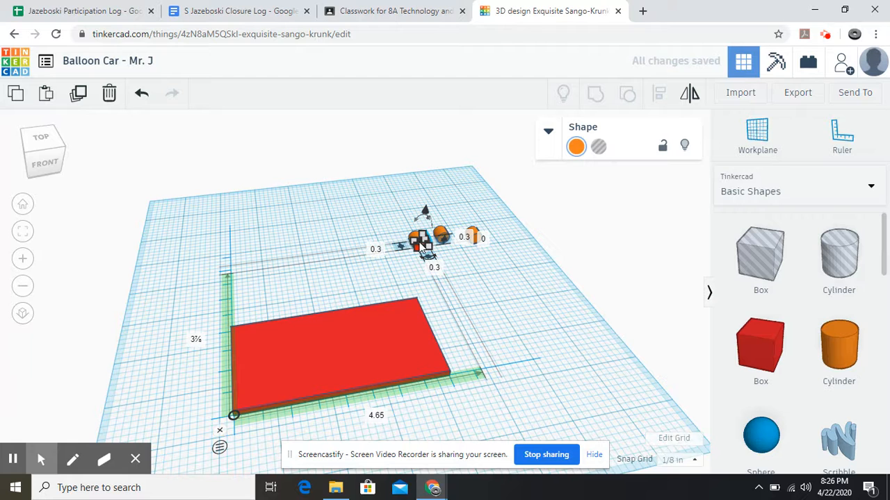
{"action": "left_click_drag", "start_coordinate": [419, 253], "coordinate": [342, 276]}
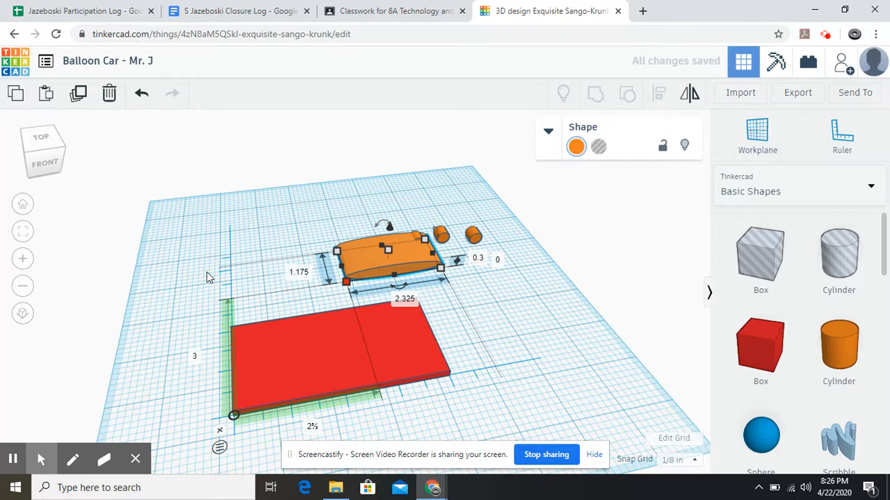
{"action": "left_click", "coordinate": [142, 96]}
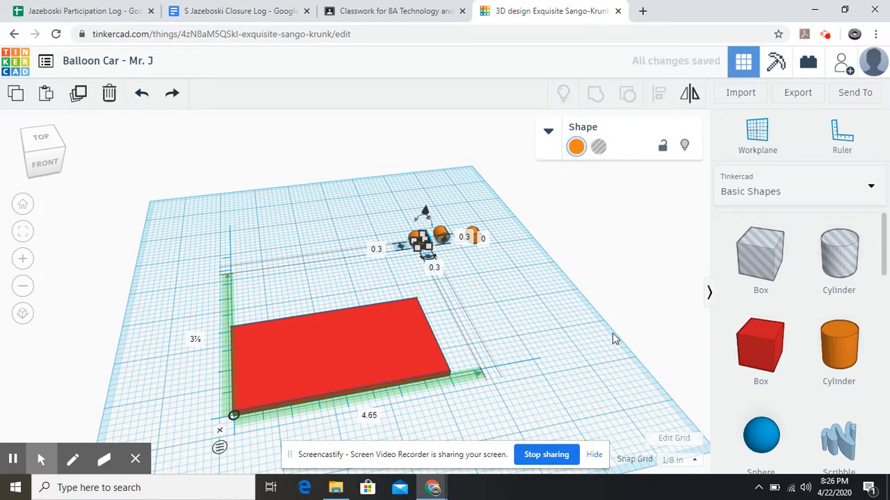
{"action": "left_click", "coordinate": [551, 321]}
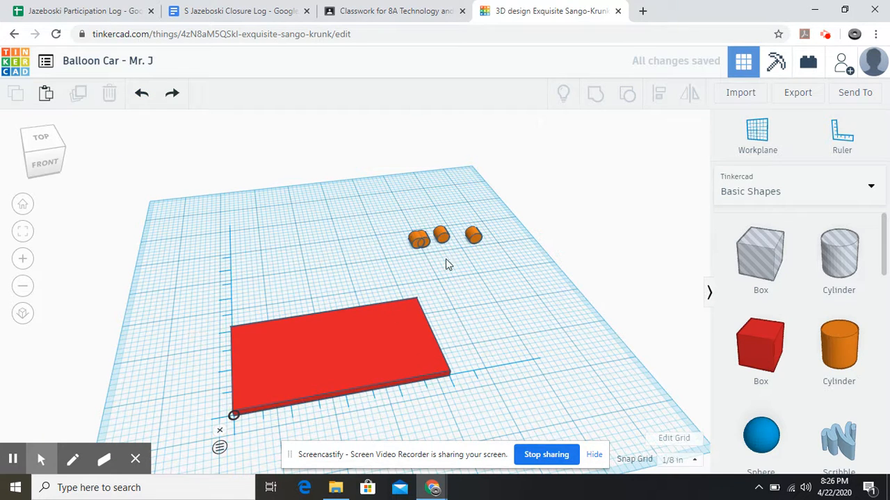
{"action": "left_click_drag", "start_coordinate": [412, 239], "coordinate": [379, 240]}
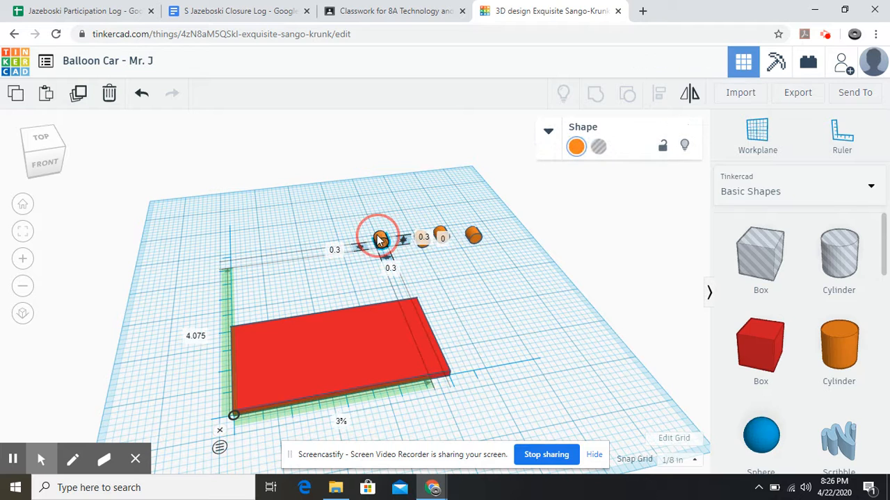
{"action": "left_click", "coordinate": [556, 320]}
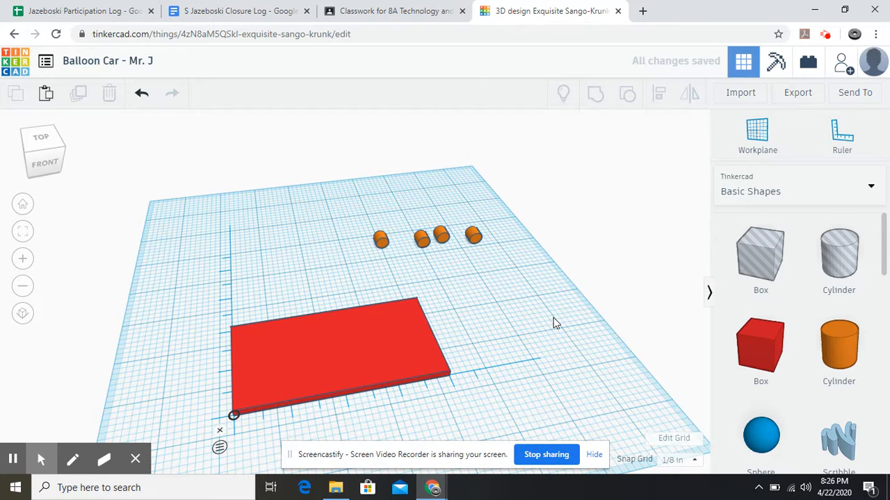